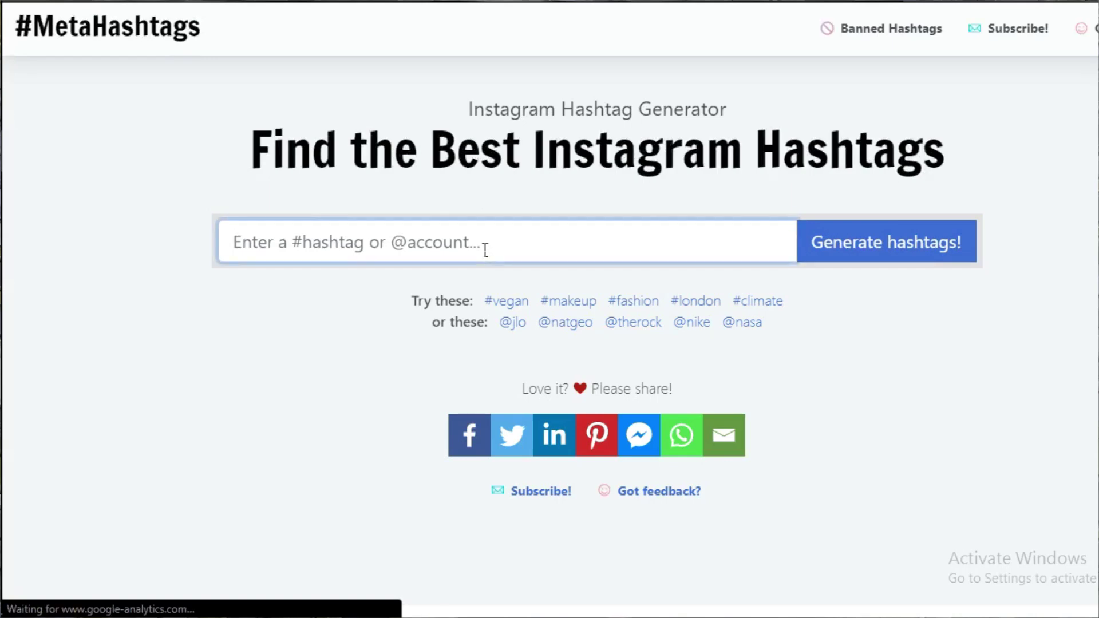
- Generate Instagram hashtag suggestions for #socialmedia
text(#)
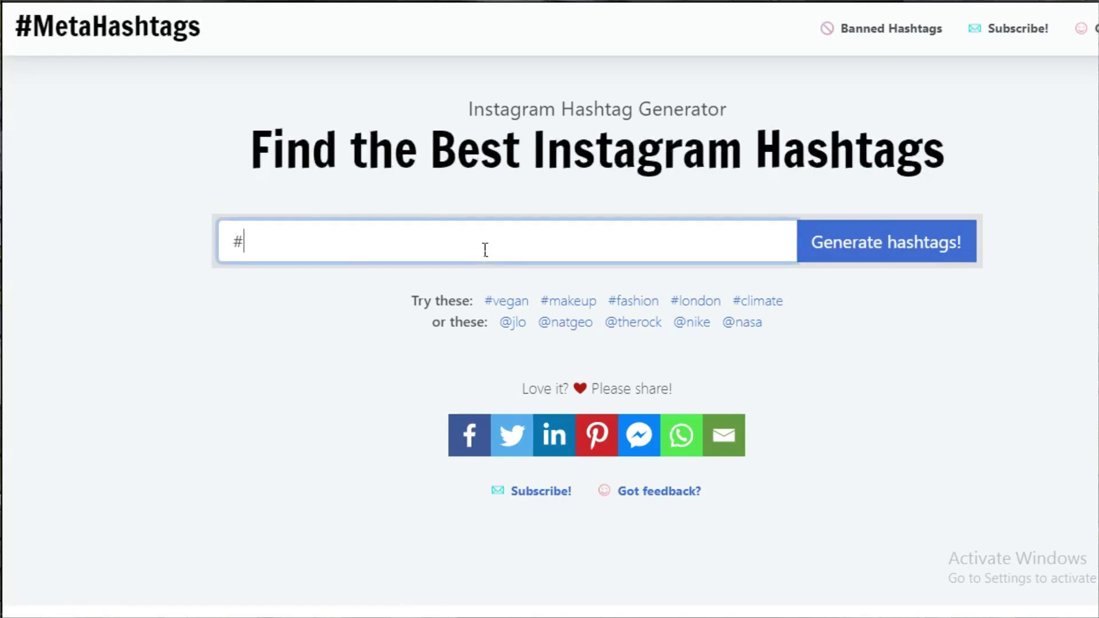
text(socialmedia)
key(Return)
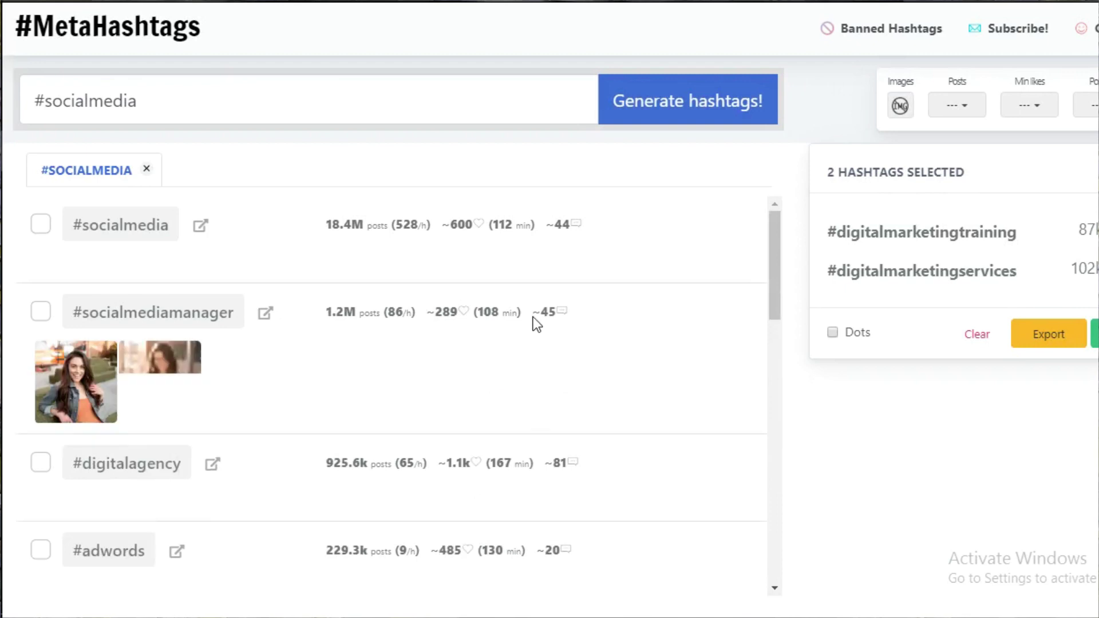
- Look through the suggested #socialmedia hashtags, checking their post counts, hourly posts, likes and sample images
scroll(536, 326, down, 2)
scroll(534, 335, up, 2)
scroll(535, 335, down, 2)
scroll(391, 240, up, 2)
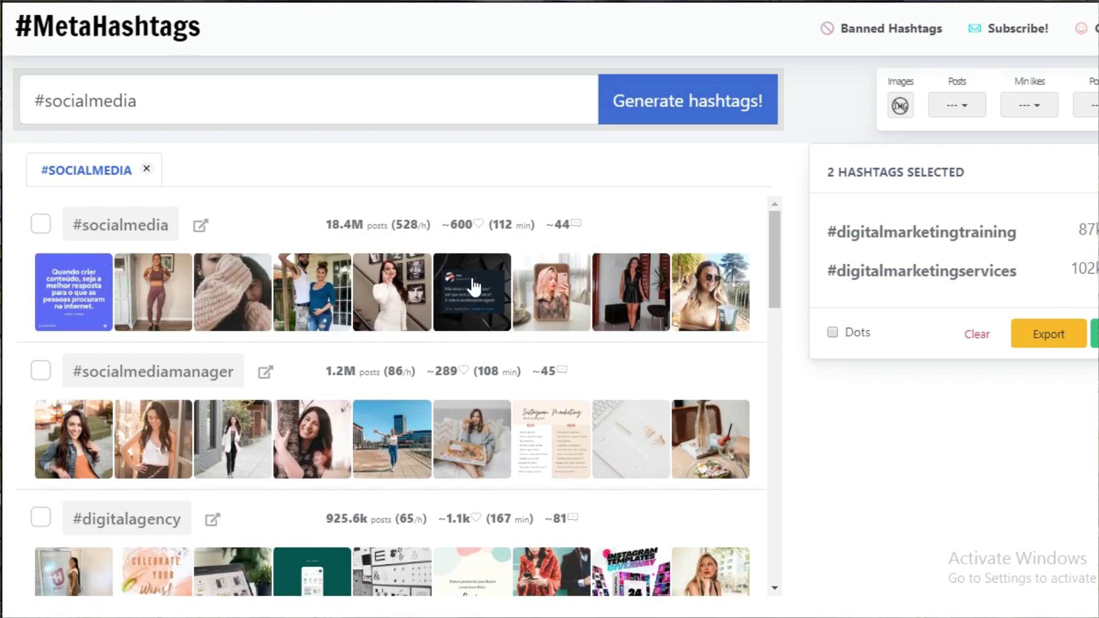
scroll(467, 287, down, 10)
scroll(471, 319, down, 15)
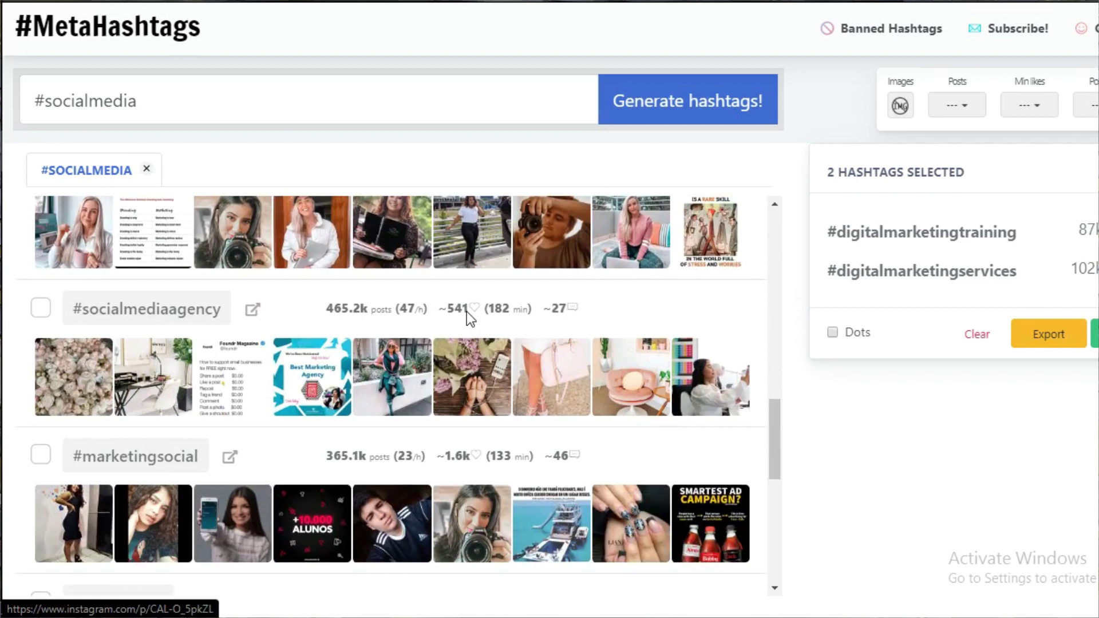
scroll(466, 313, down, 10)
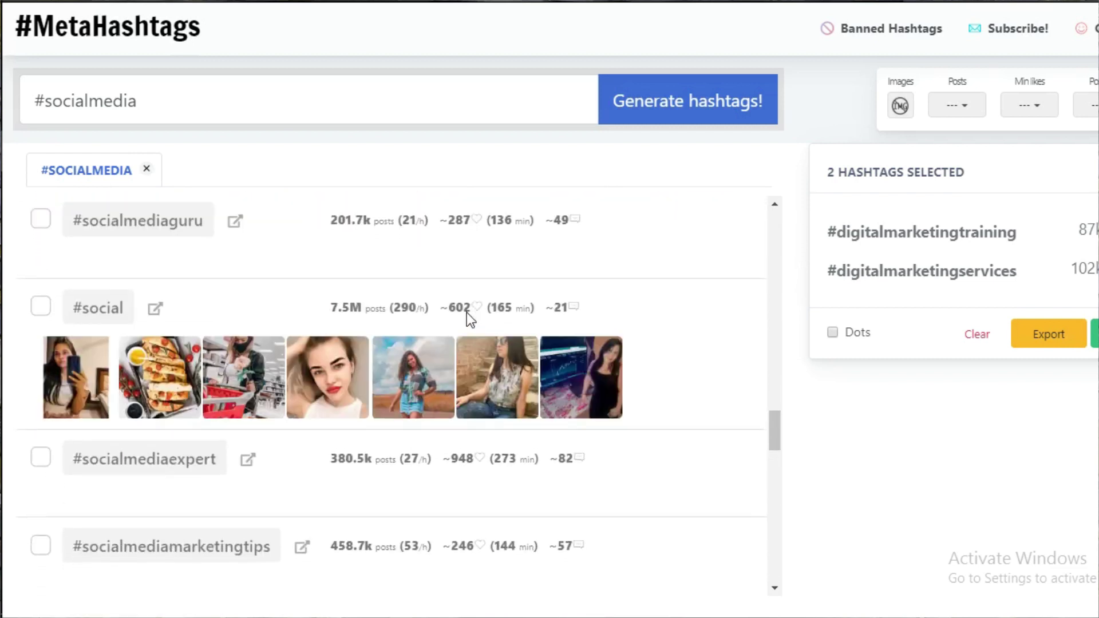
scroll(473, 320, down, 10)
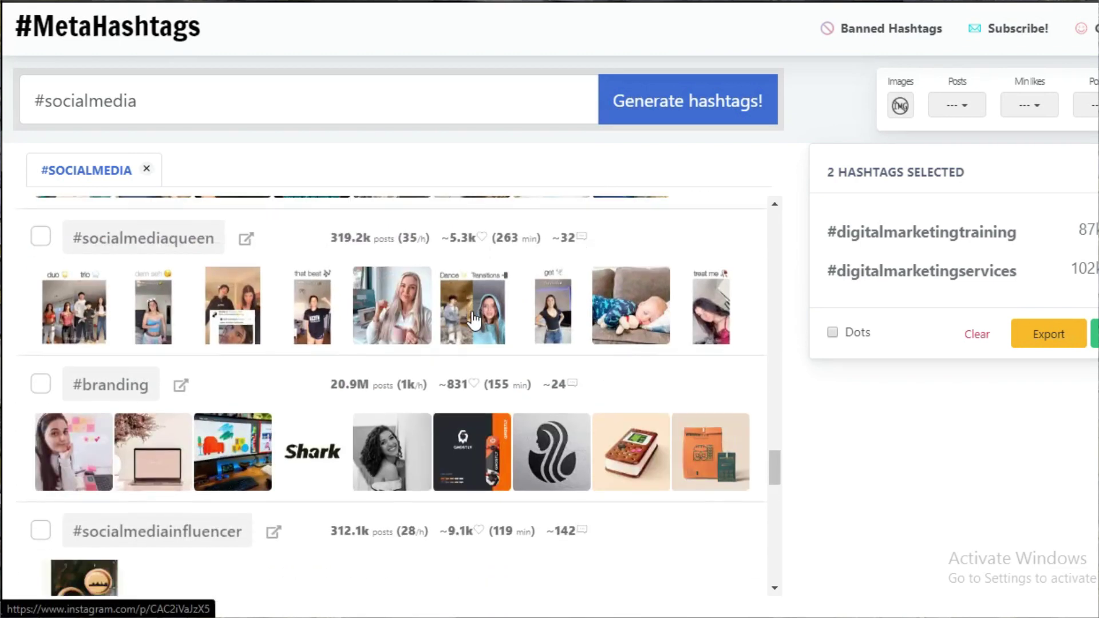
scroll(473, 321, down, 10)
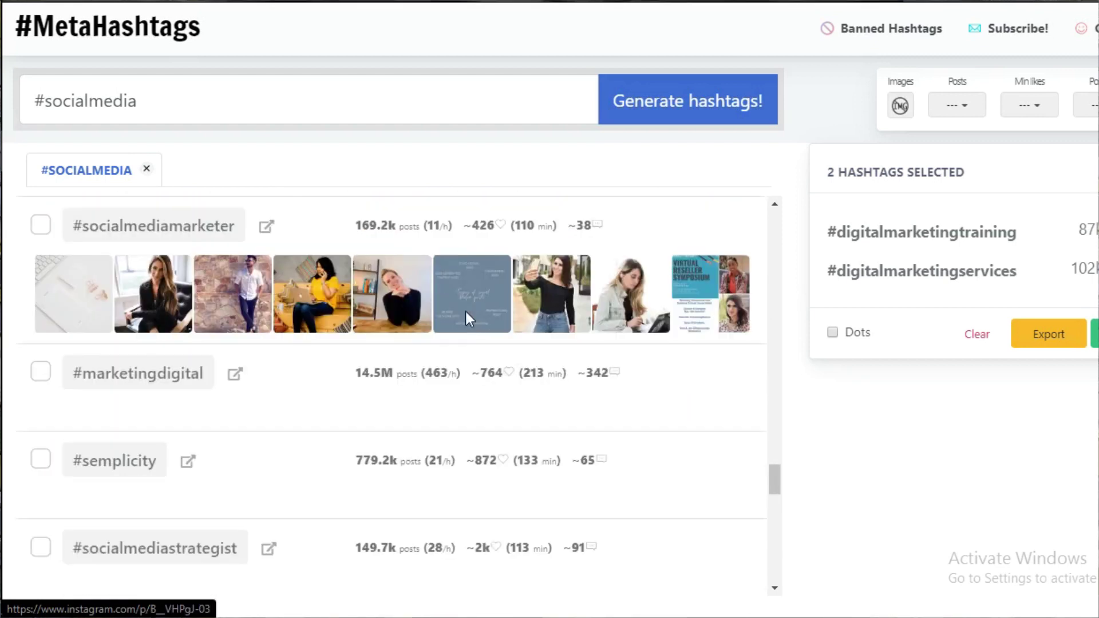
scroll(467, 317, down, 10)
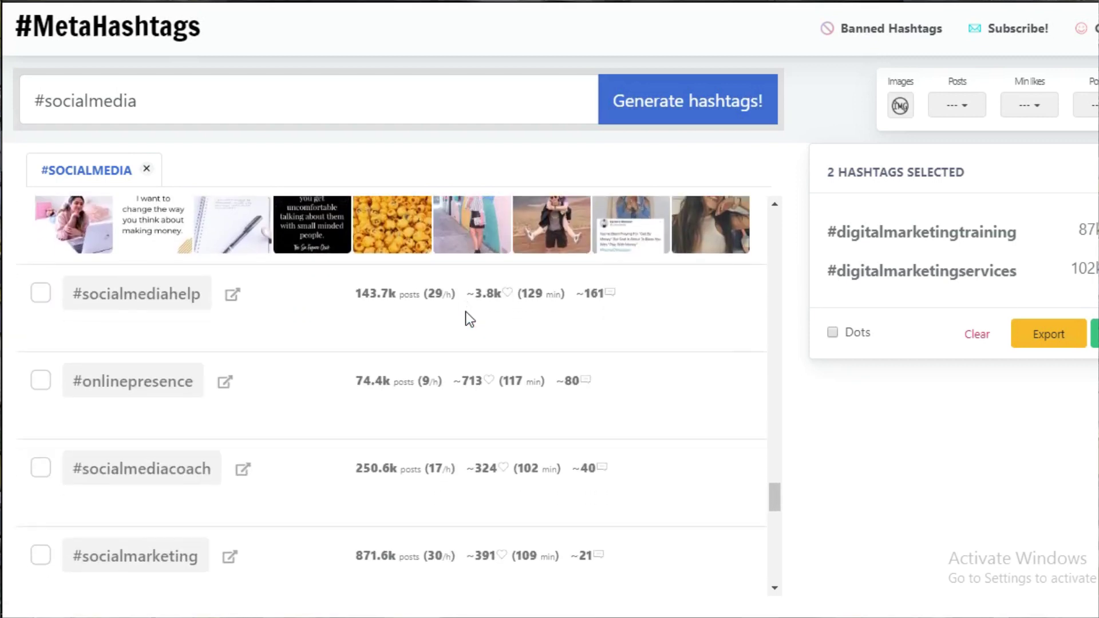
scroll(472, 322, down, 5)
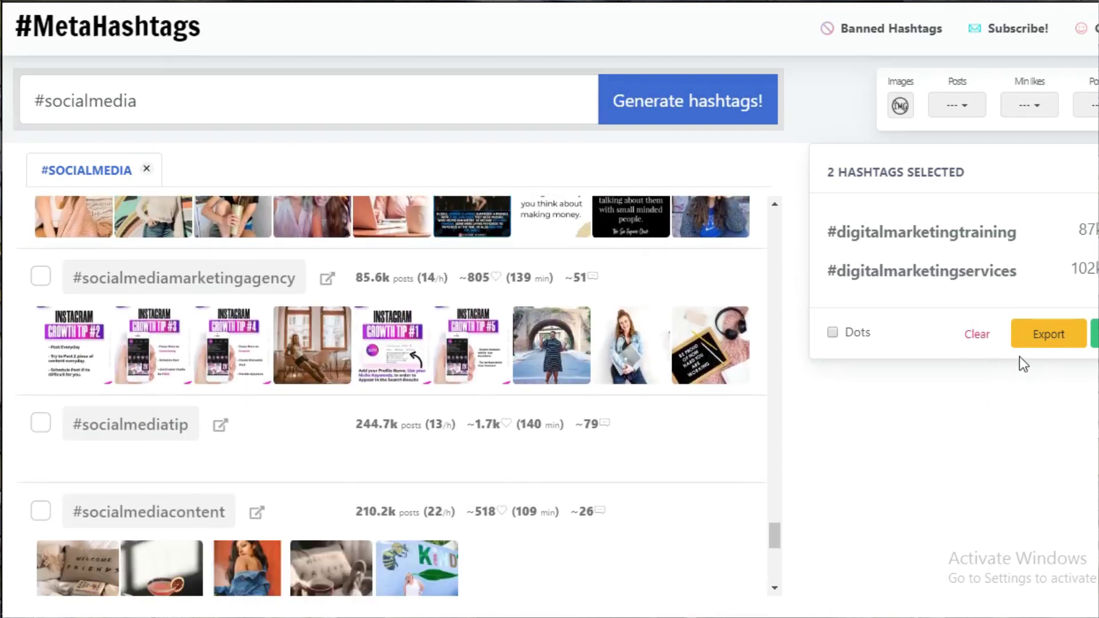
- Clear the two selected hashtags from the selection list and look through the remaining #socialmedia suggestions
click(976, 334)
scroll(413, 372, down, 3)
scroll(413, 378, down, 8)
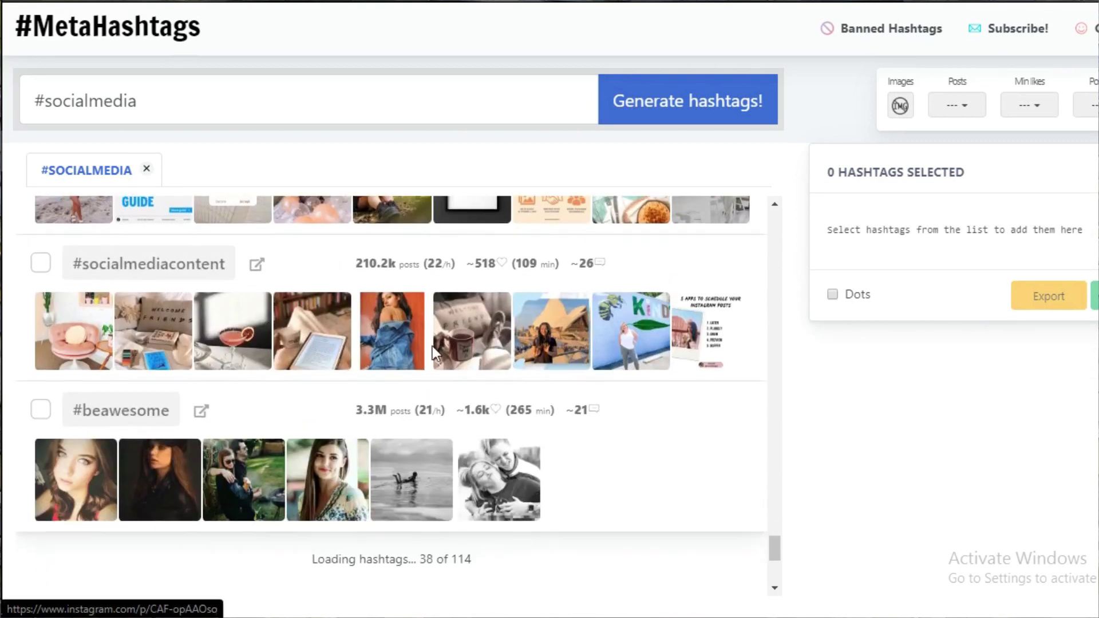
scroll(378, 378, up, 10)
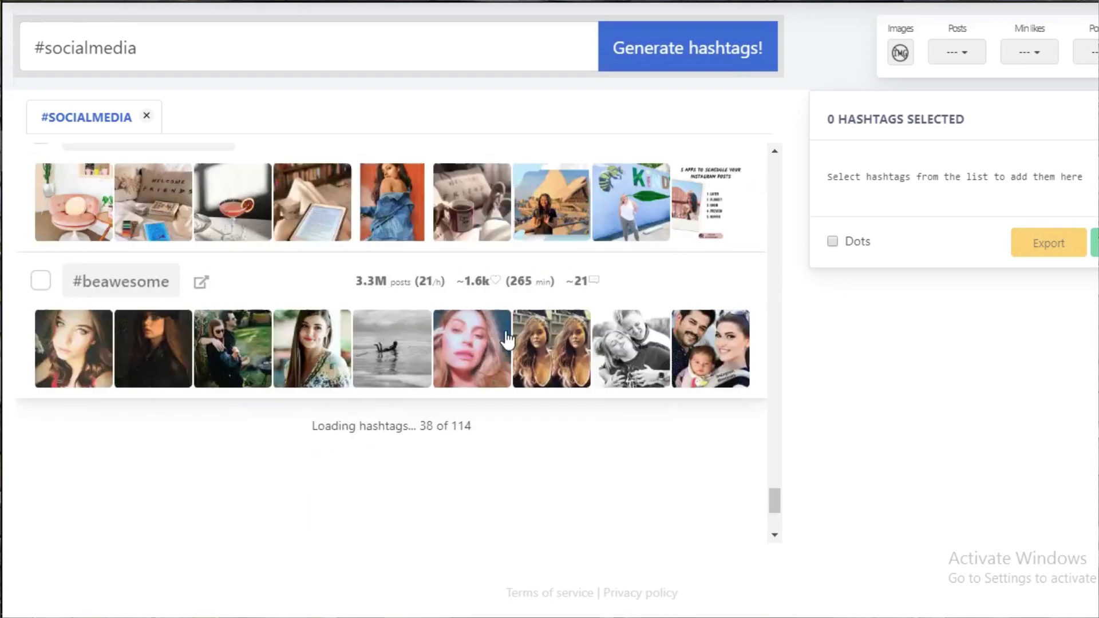
scroll(598, 404, up, 10)
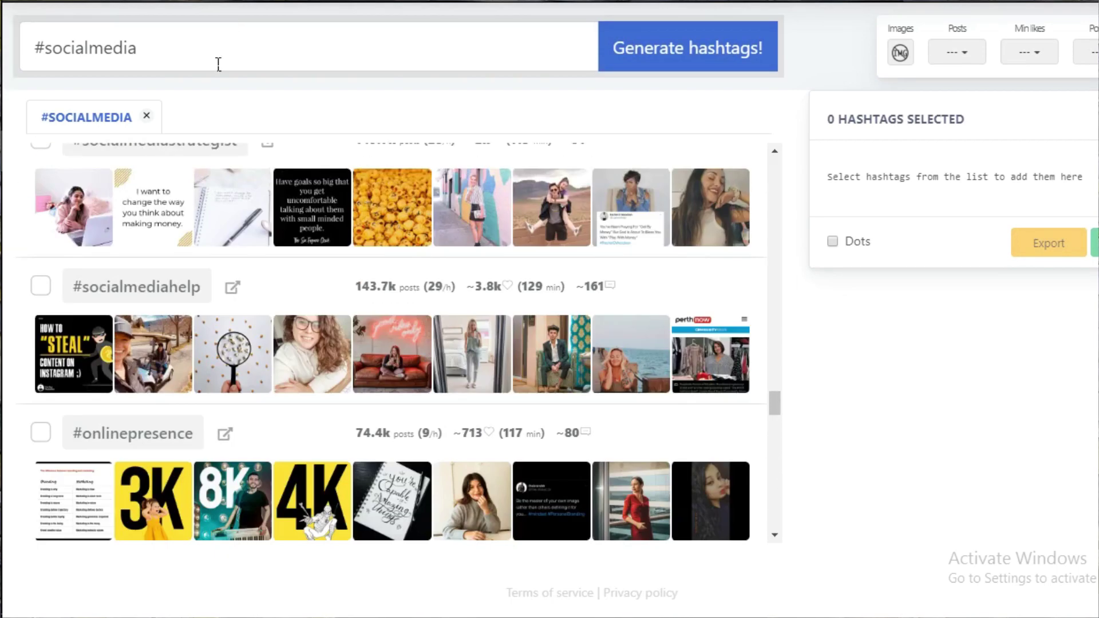
- Replace the #socialmedia search term with #digitalmarketing
click(213, 60)
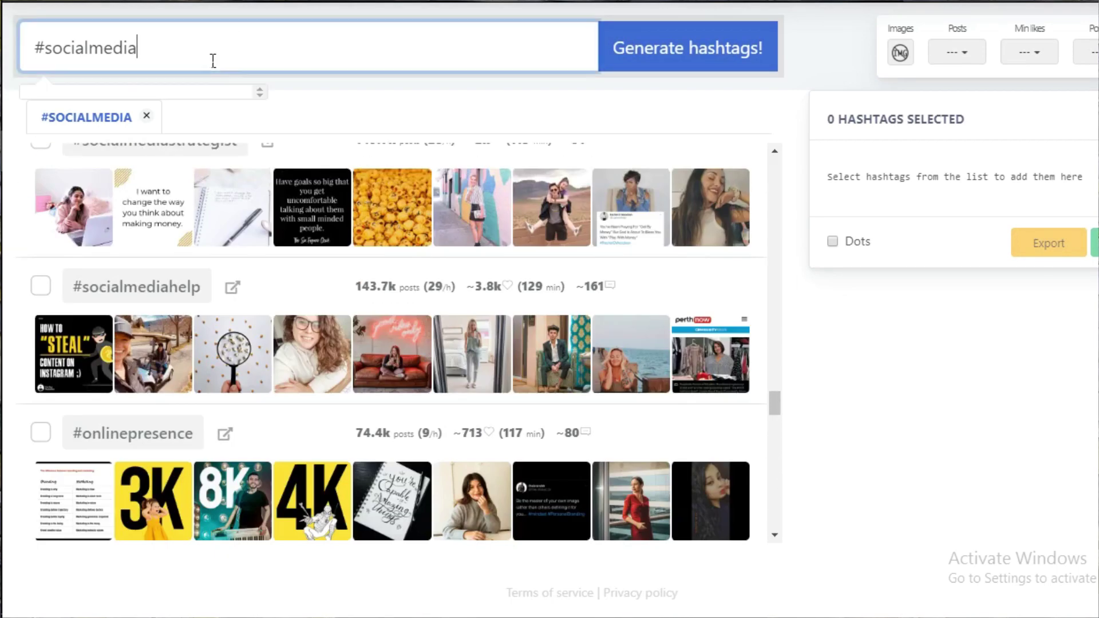
key(BackSpace)
key(BackSpace)
key(BackSpace)
key(BackSpace)
key(BackSpace)
key(BackSpace)
key(BackSpace)
key(BackSpace)
key(BackSpace)
key(BackSpace)
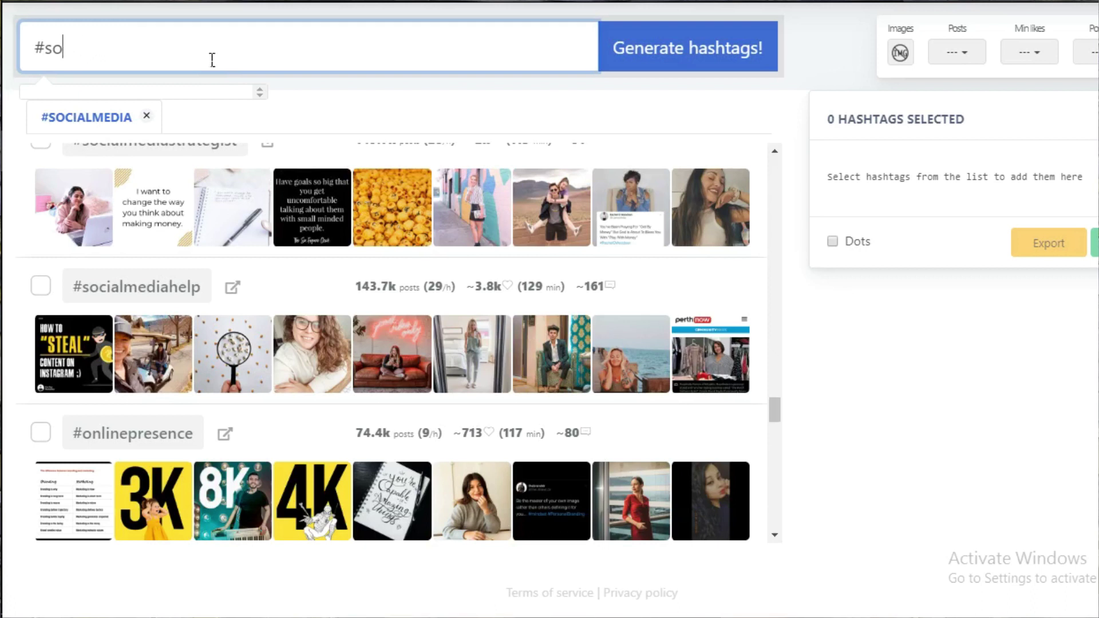
text(digitalma)
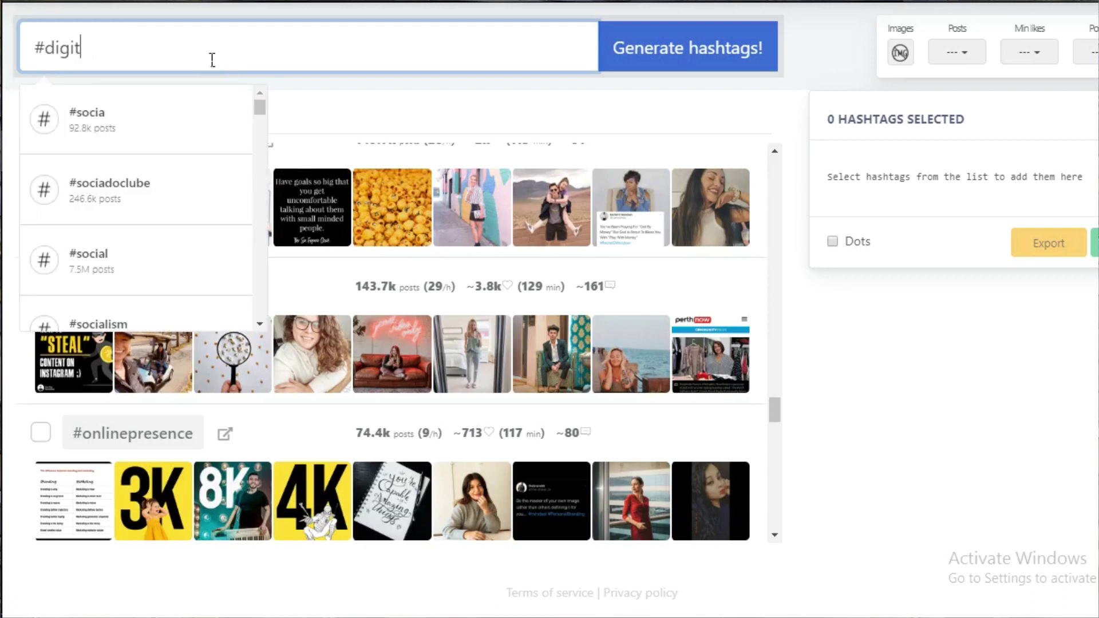
text(rketi)
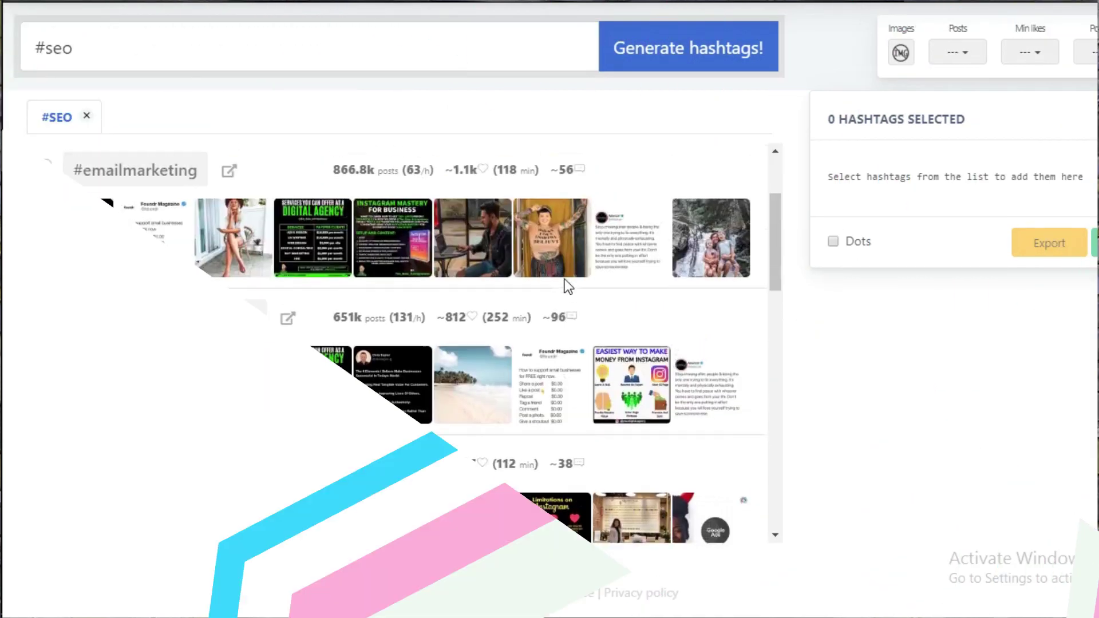
- Select the #searchengineoptimization and #searchenginemarketing hashtags from the #seo suggestions
scroll(565, 279, up, 2)
scroll(563, 280, down, 3)
scroll(564, 286, down, 10)
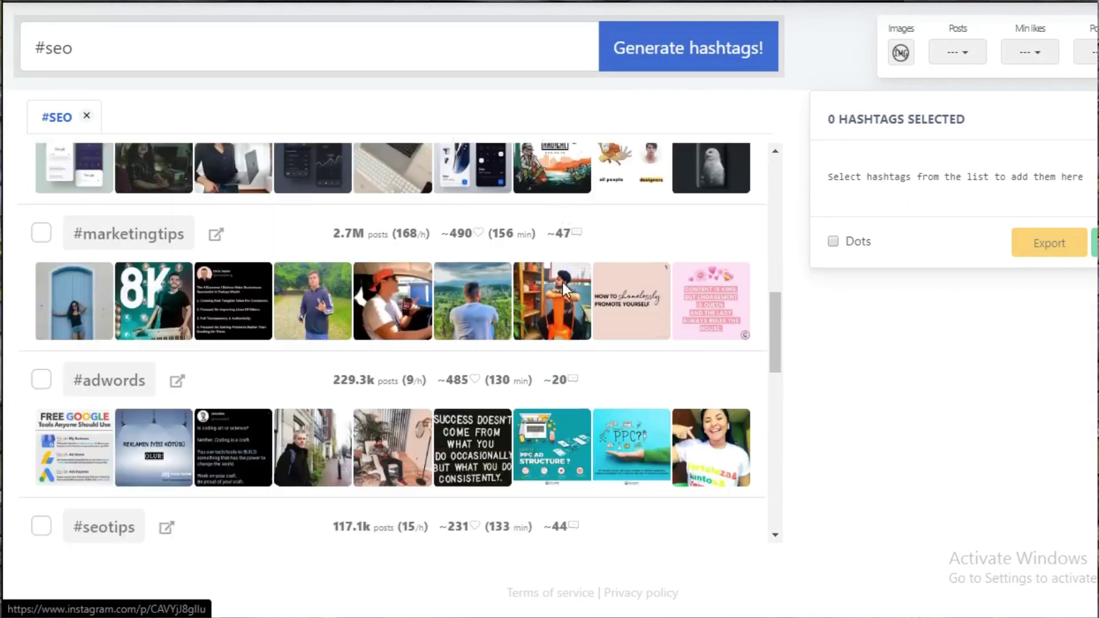
scroll(563, 288, down, 2)
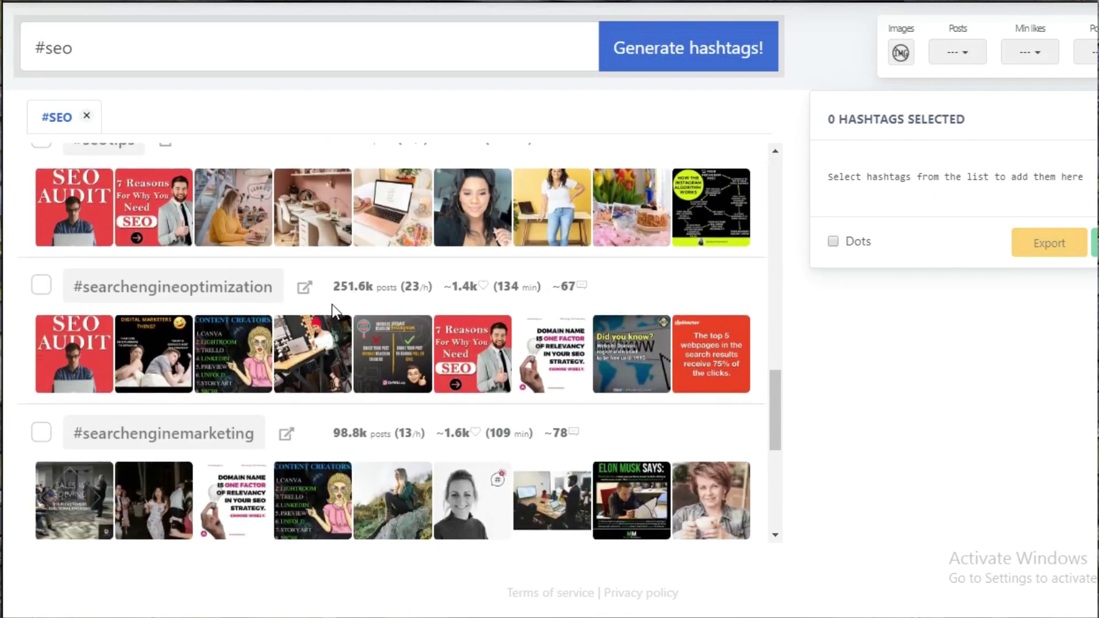
scroll(367, 449, down, 4)
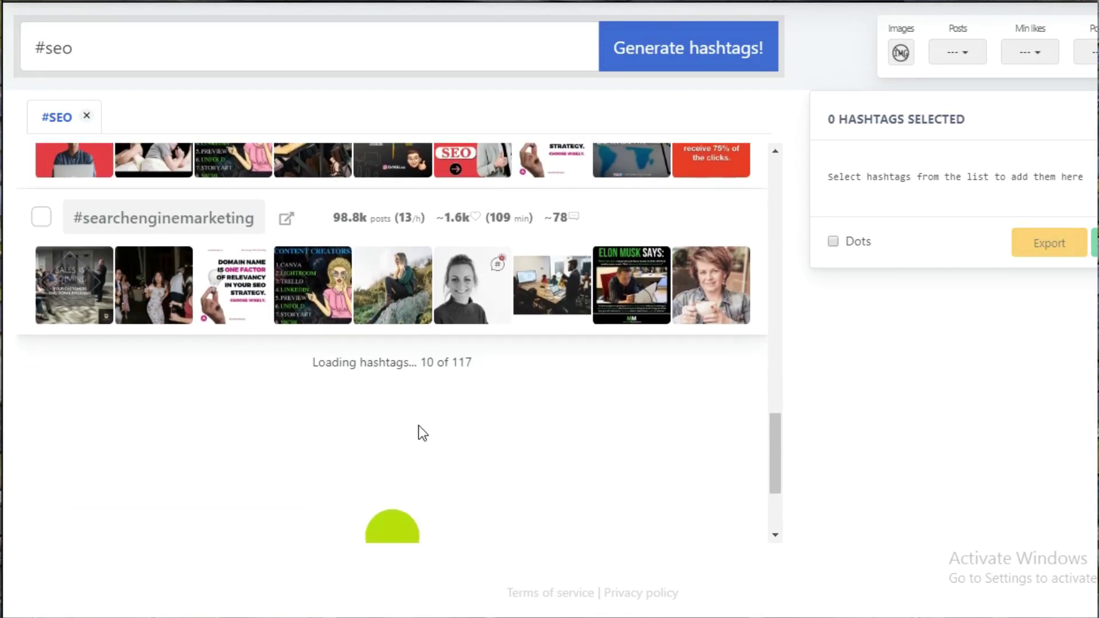
scroll(464, 405, down, 3)
scroll(478, 407, up, 5)
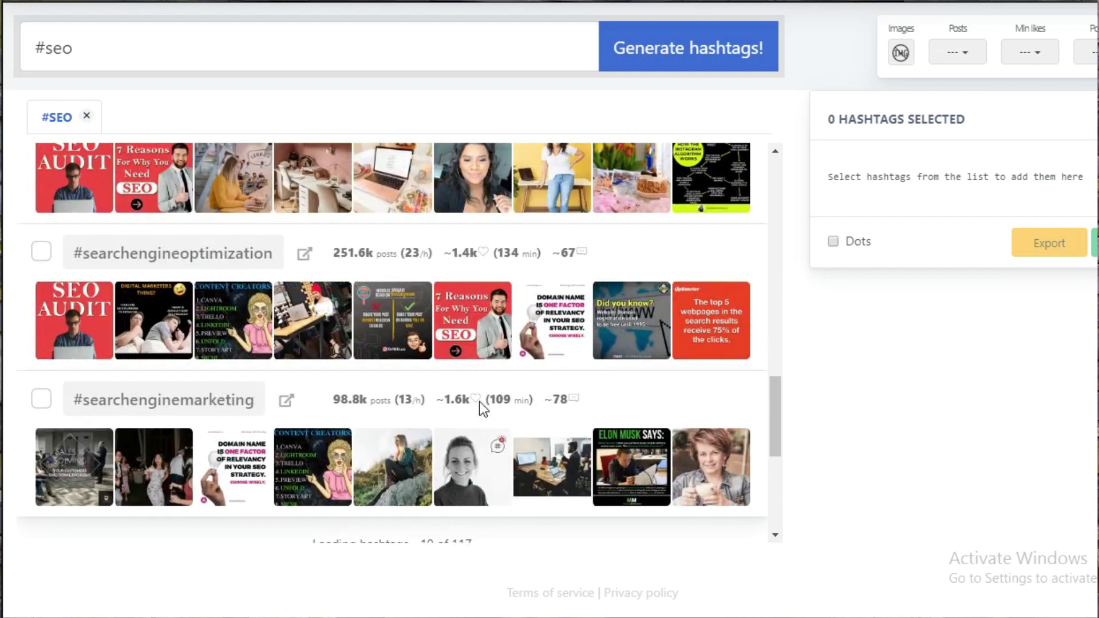
scroll(481, 408, down, 2)
scroll(486, 405, up, 3)
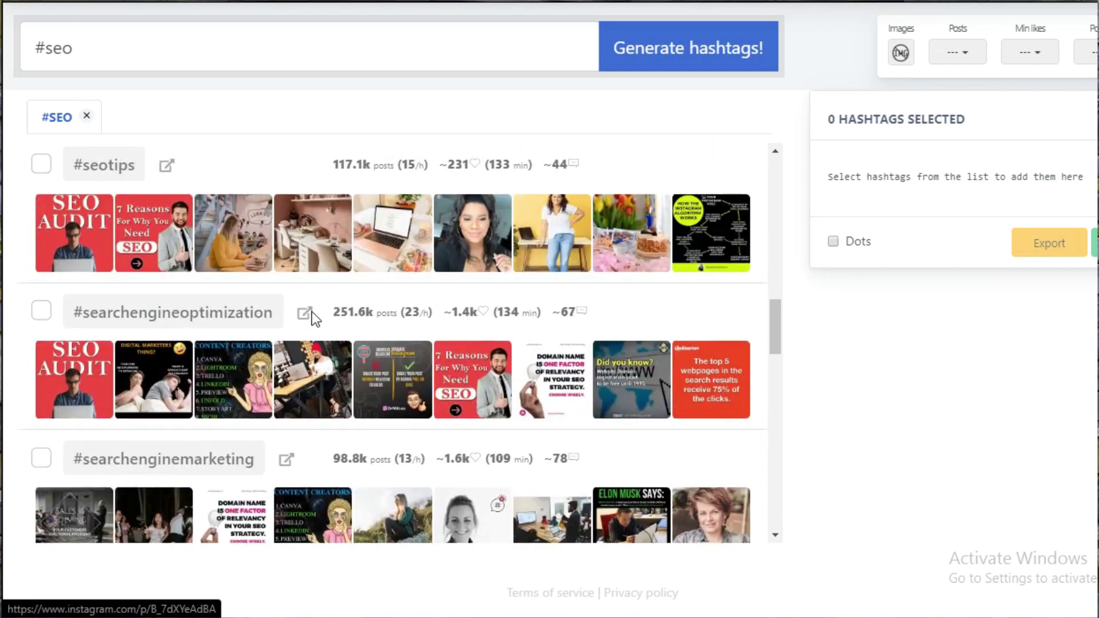
click(41, 311)
click(41, 458)
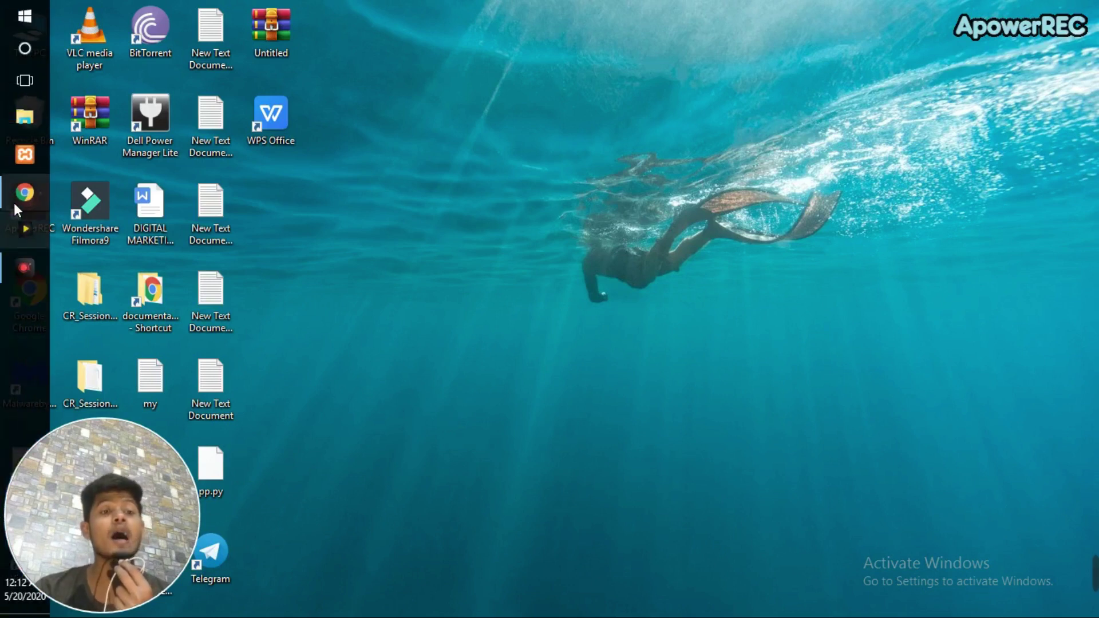
- Switch to Chrome and generate Instagram hashtag suggestions for #digitalmarketing, written without a space
click(19, 190)
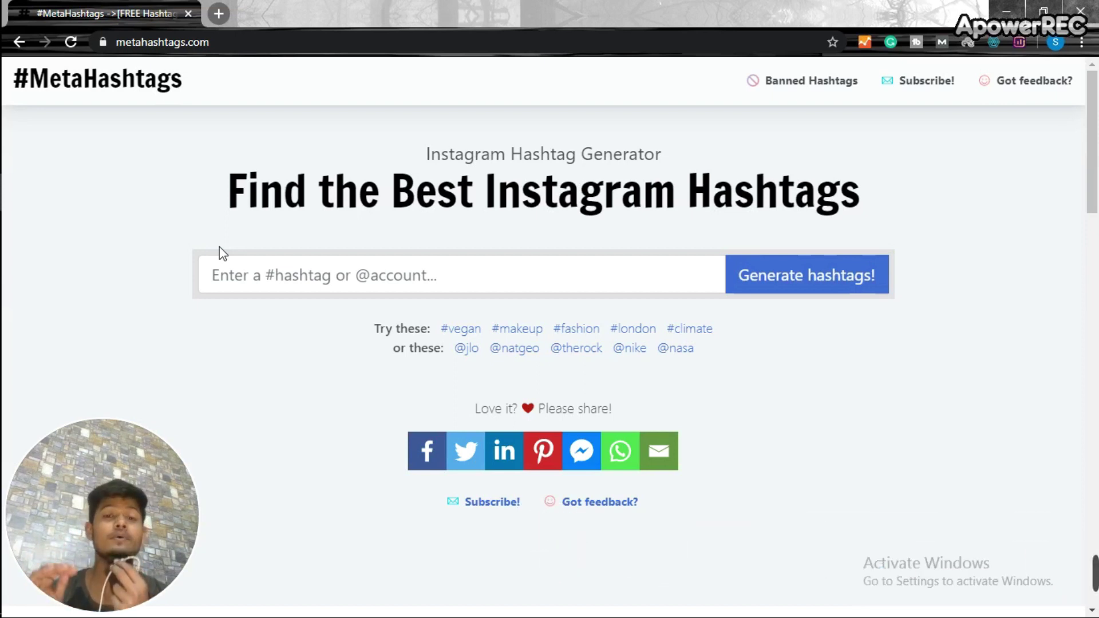
click(279, 296)
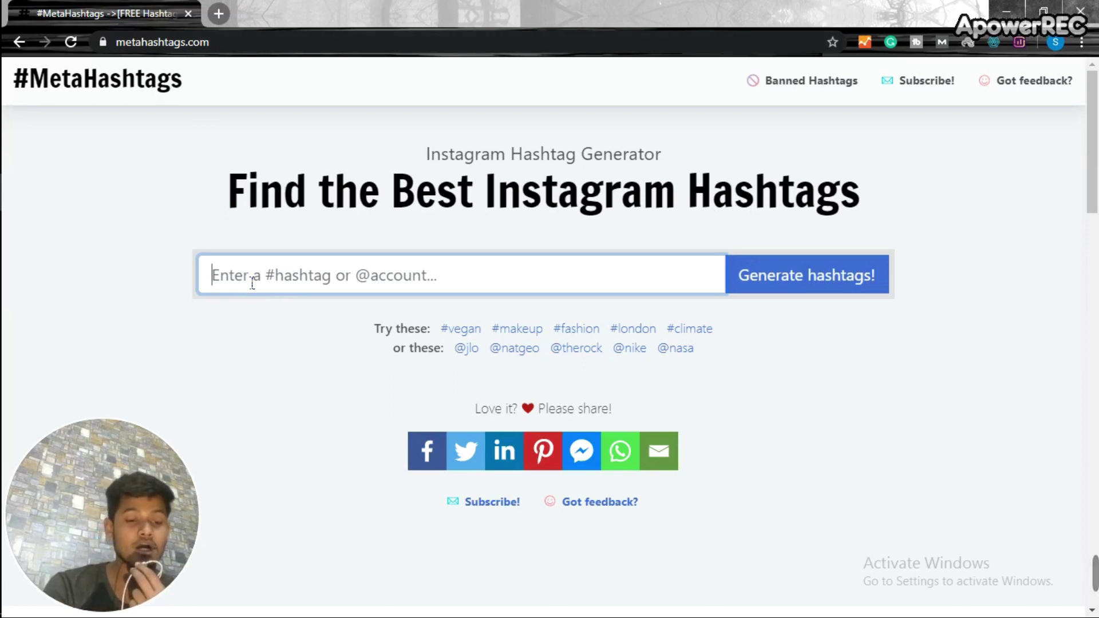
text(#)
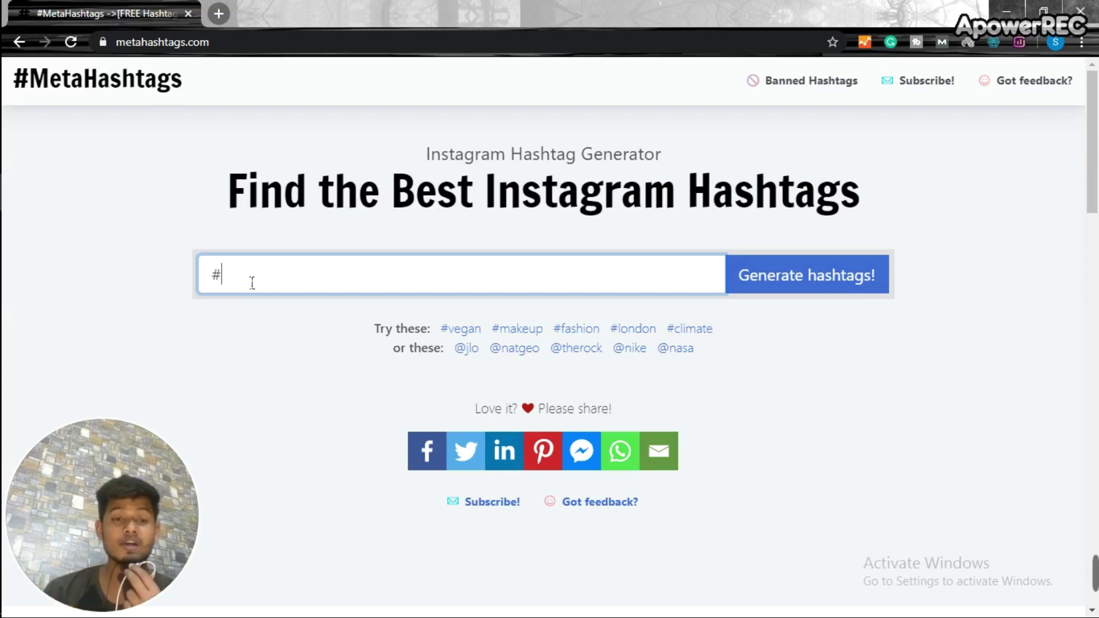
text(digital marketing)
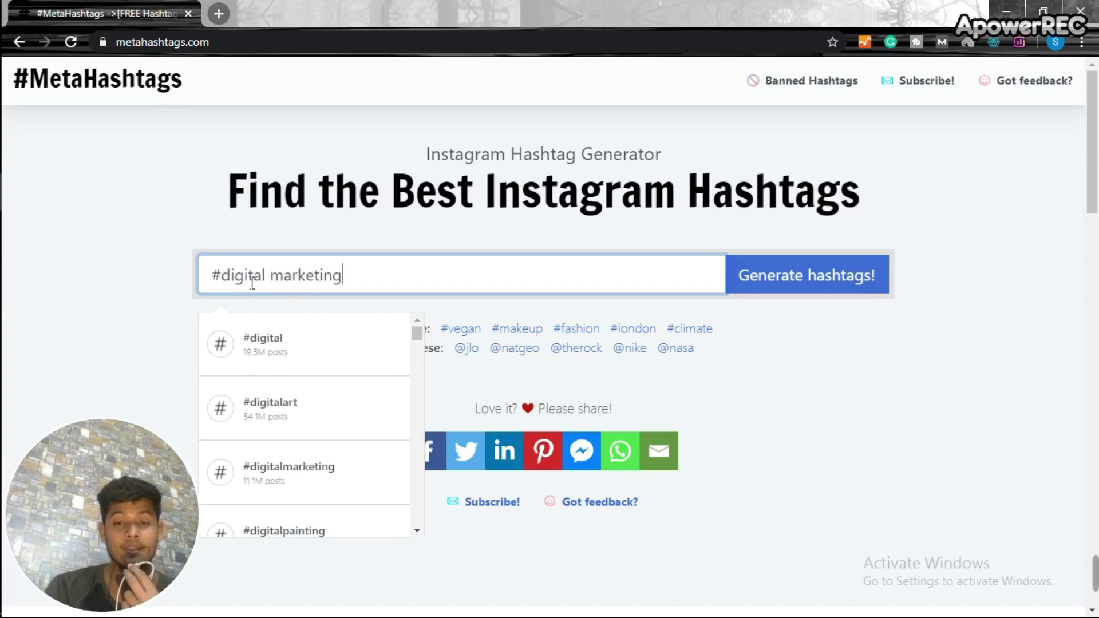
key(Left)
key(Left)
key(Left)
key(Left)
key(Left)
key(Left)
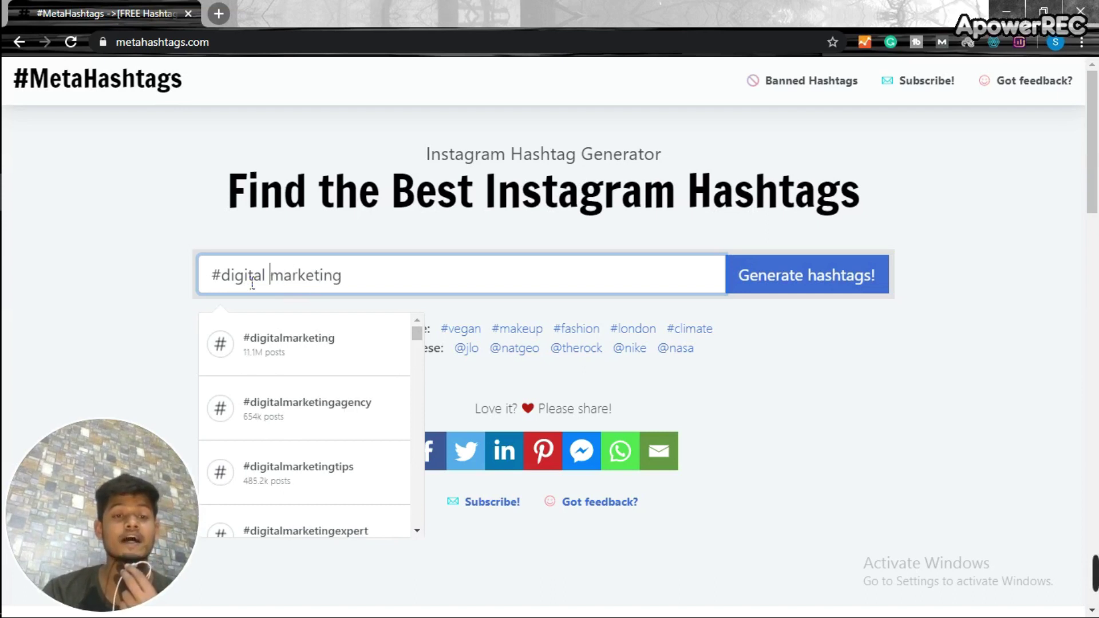
key(BackSpace)
key(Return)
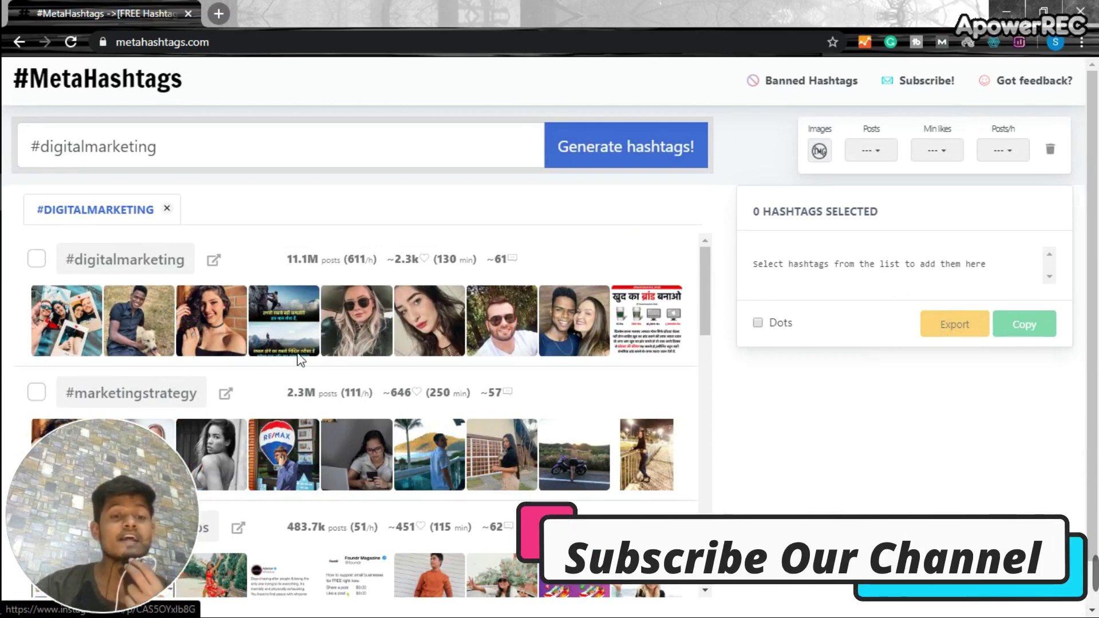
- Examine the #digitalmarketing suggestions, comparing total posts, average posts per hour and likes for each hashtag
scroll(231, 343, down, 2)
scroll(244, 387, up, 2)
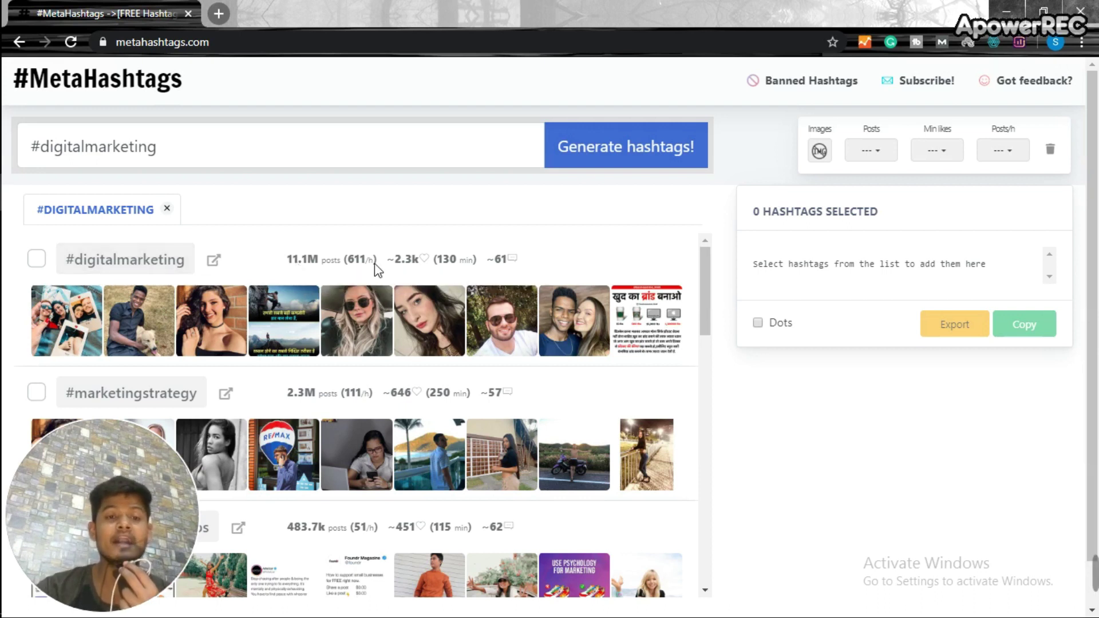
mouse_move(370, 267)
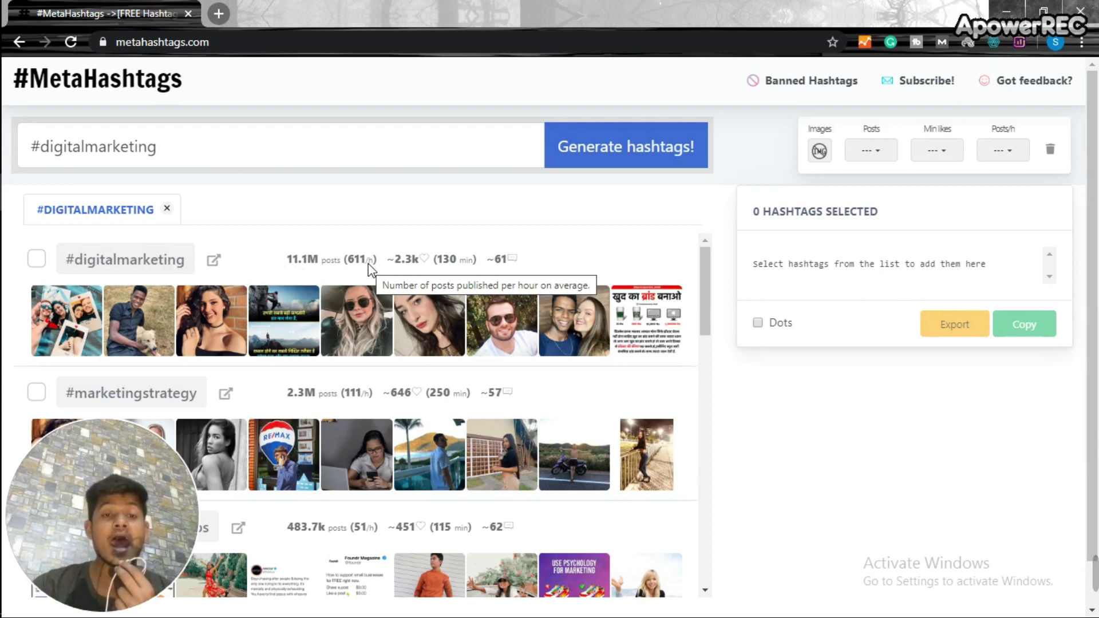
mouse_move(417, 264)
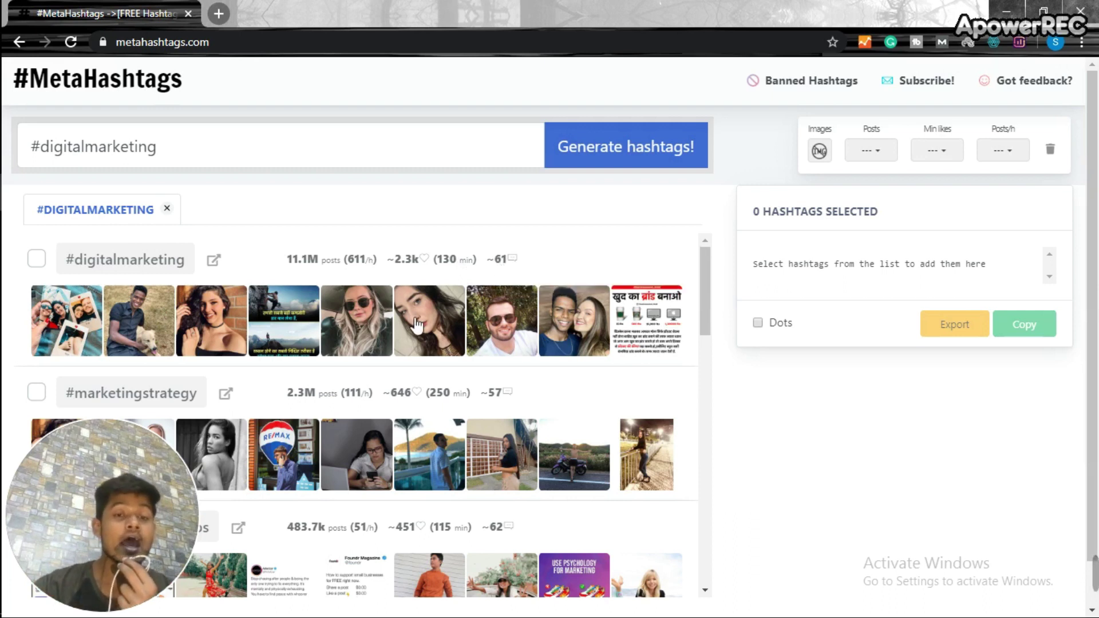
scroll(372, 327, down, 2)
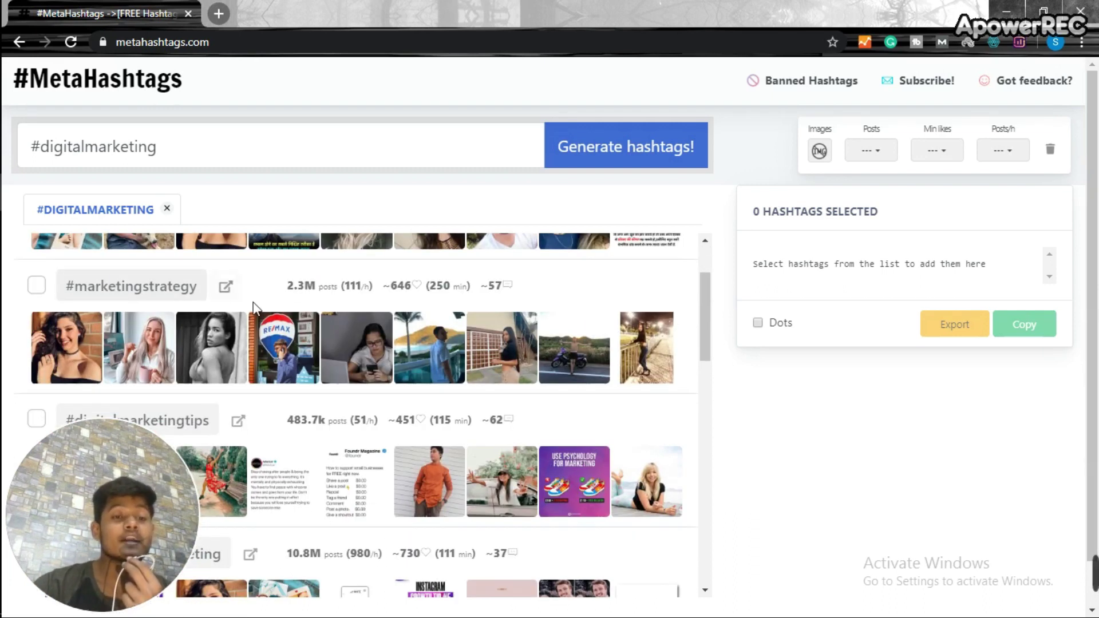
scroll(277, 327, down, 2)
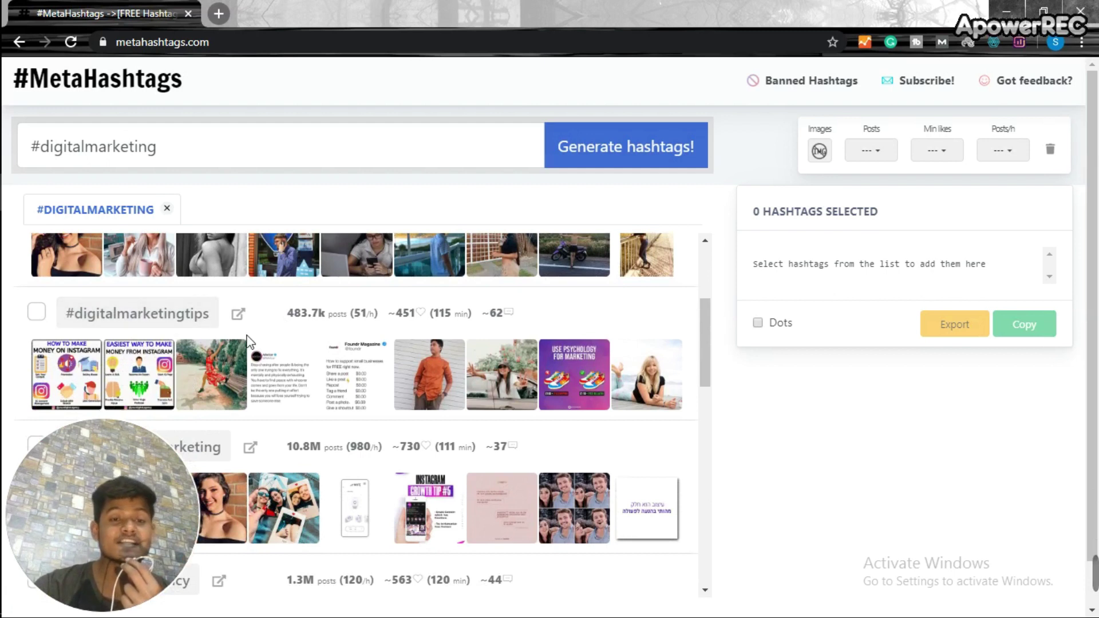
scroll(293, 361, down, 1)
scroll(293, 361, down, 4)
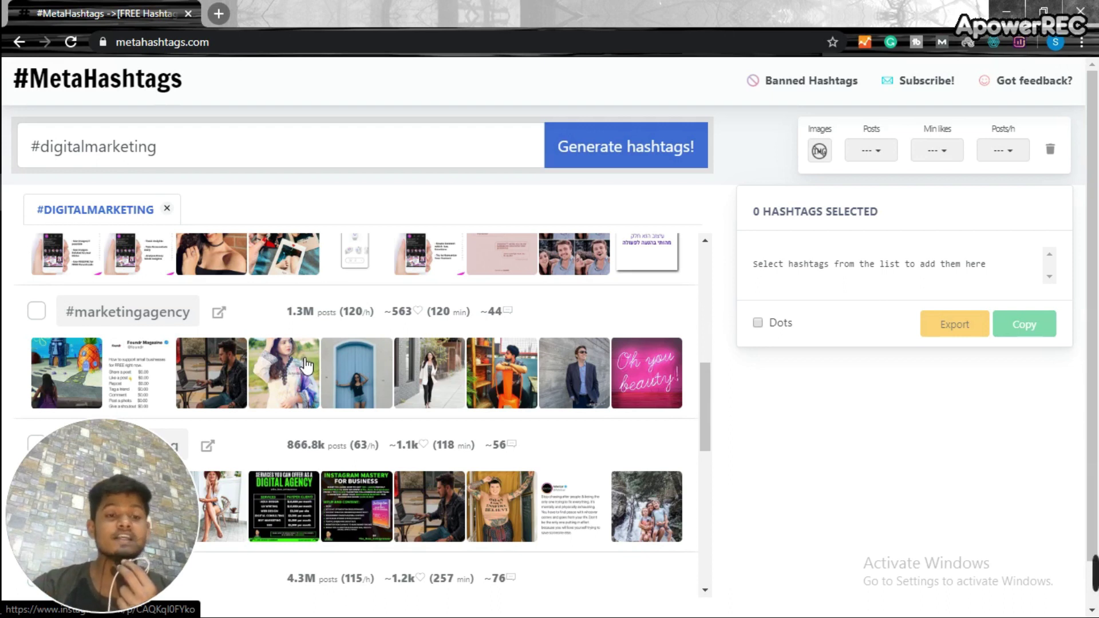
scroll(279, 423, down, 5)
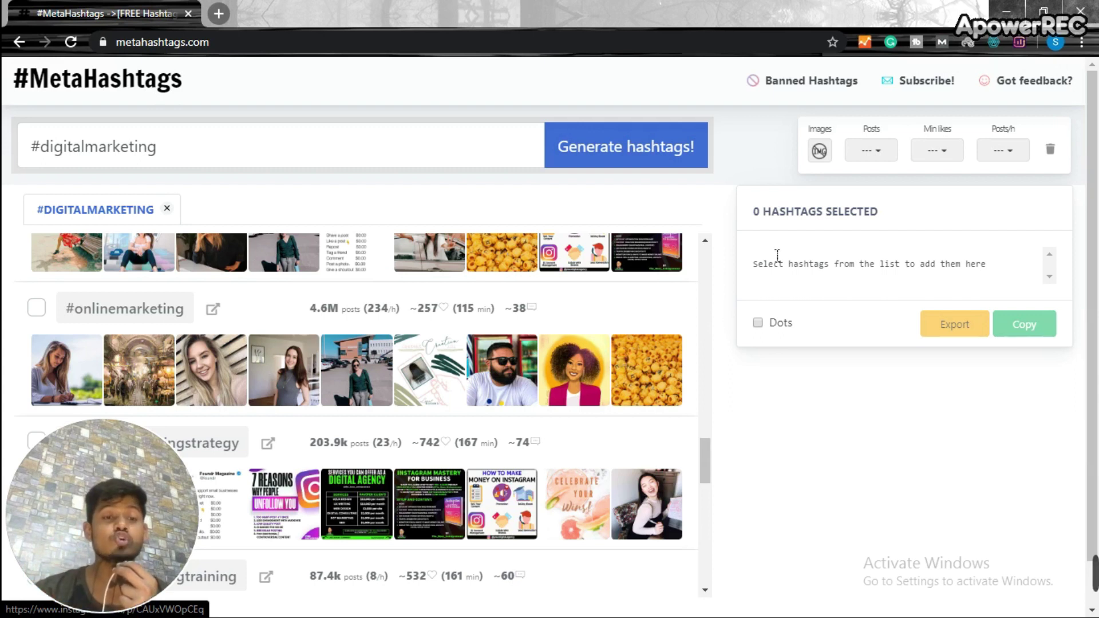
- Examine the total posts, posts per hour and average top-post likes of #digitalmarketingstrategy and #digitalmarketingtraining
scroll(464, 361, down, 1)
scroll(445, 344, up, 1)
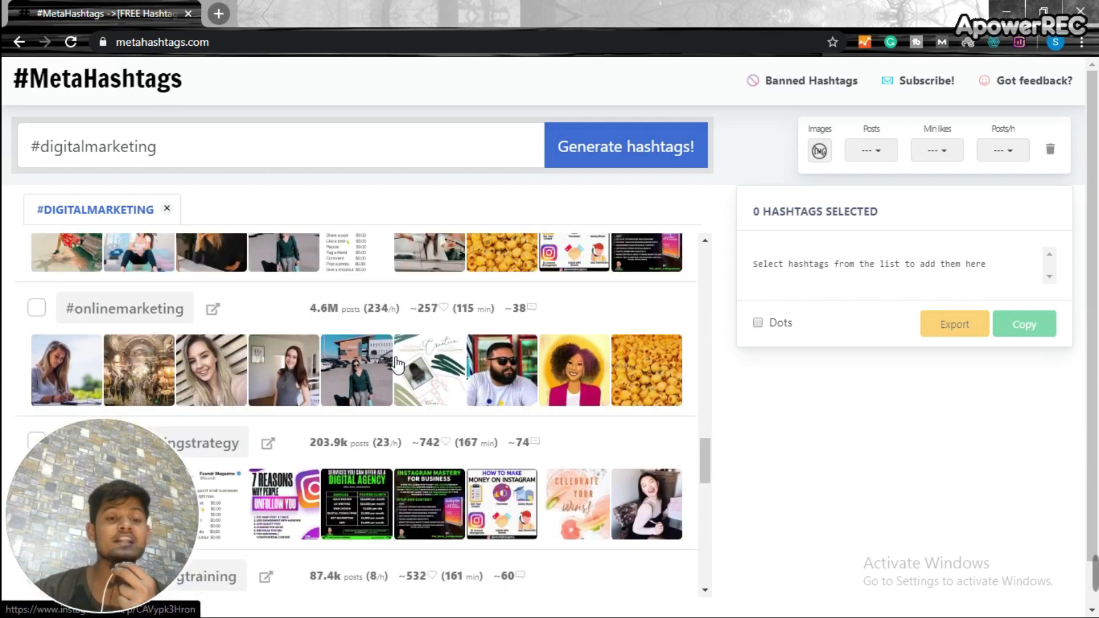
scroll(396, 338, down, 2)
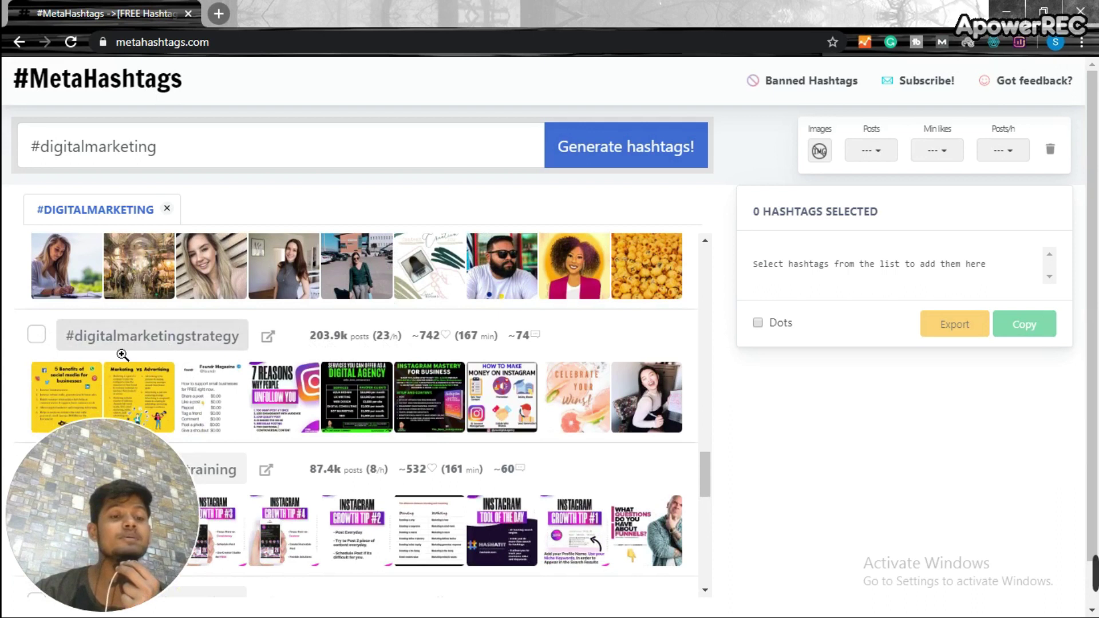
mouse_move(326, 342)
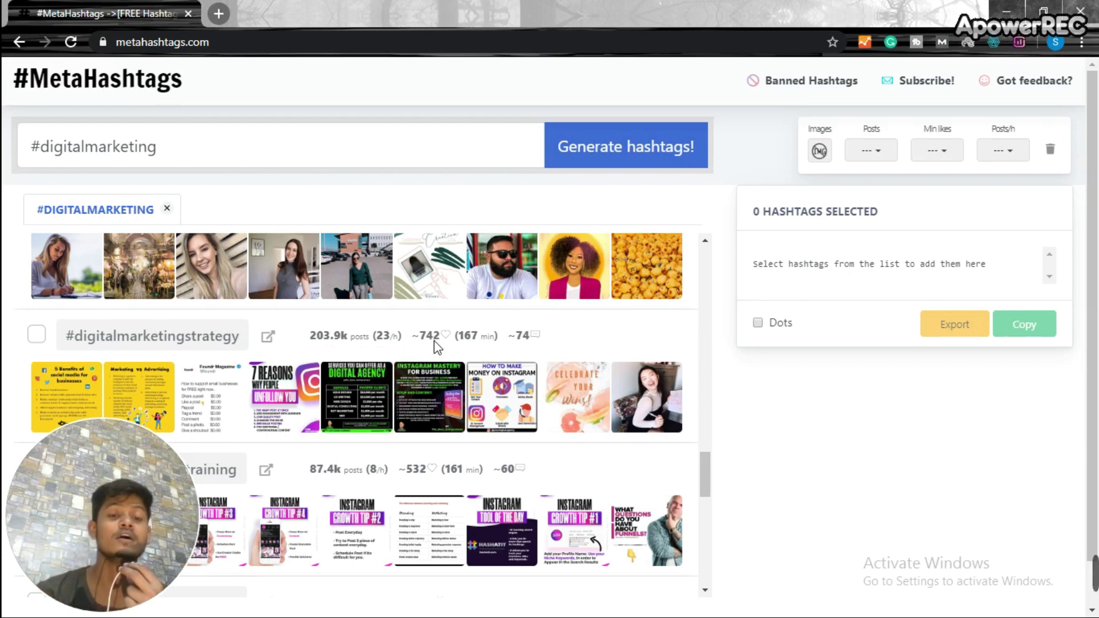
mouse_move(435, 346)
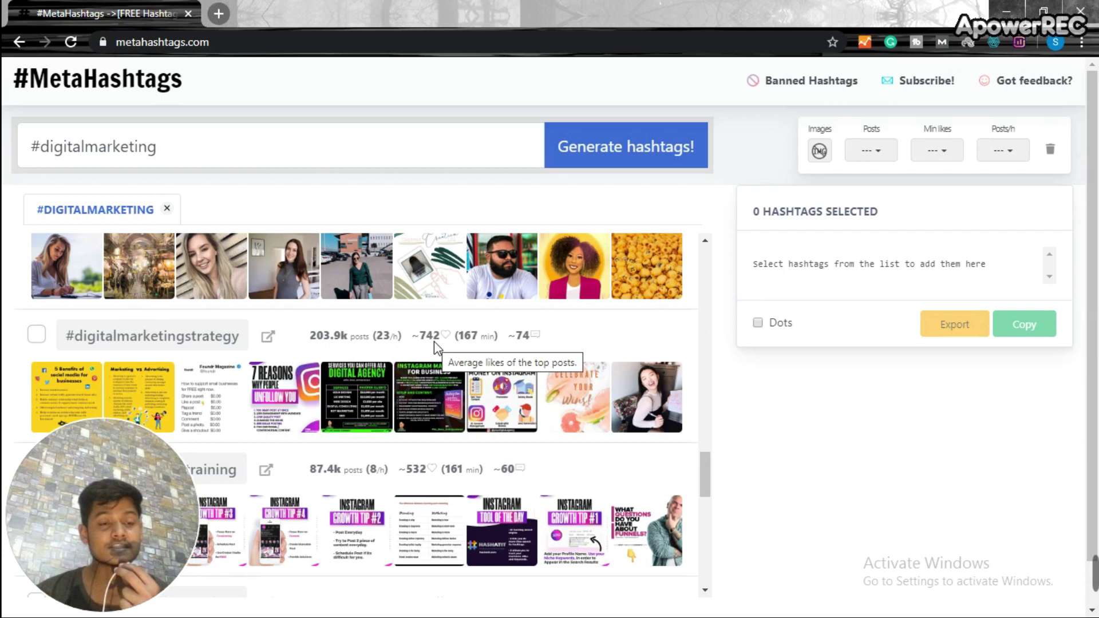
scroll(252, 384, down, 3)
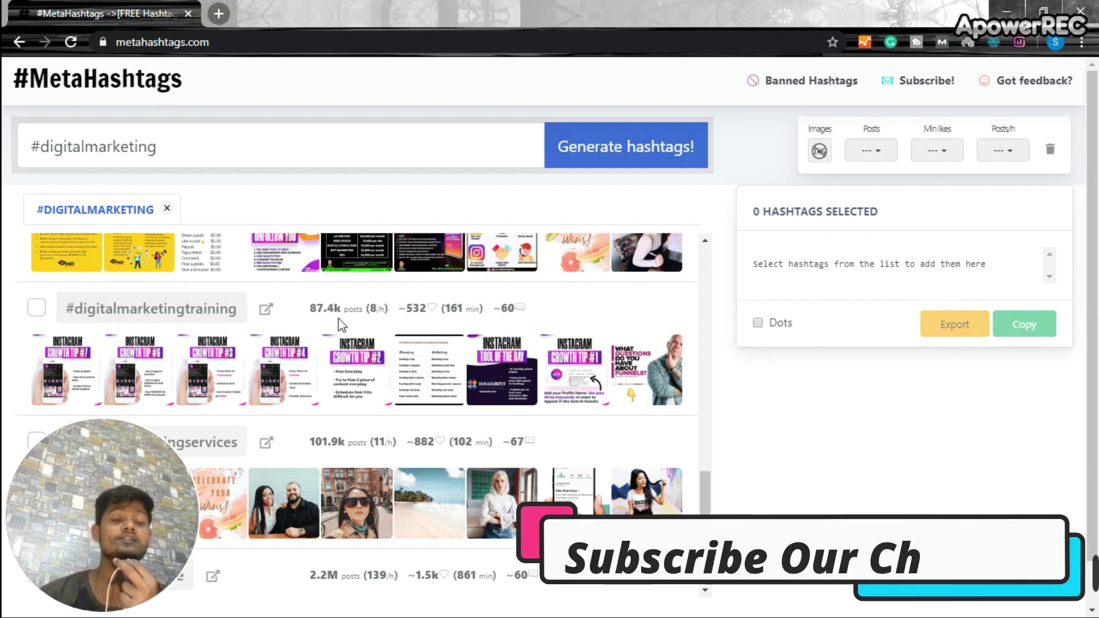
mouse_move(326, 320)
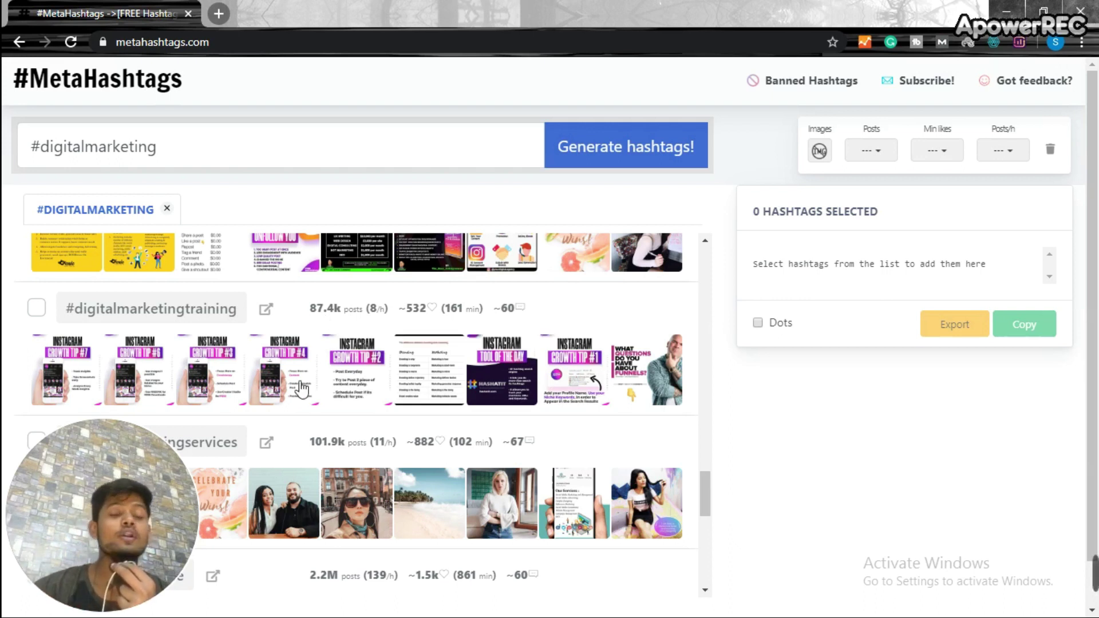
scroll(315, 369, down, 1)
scroll(183, 369, up, 3)
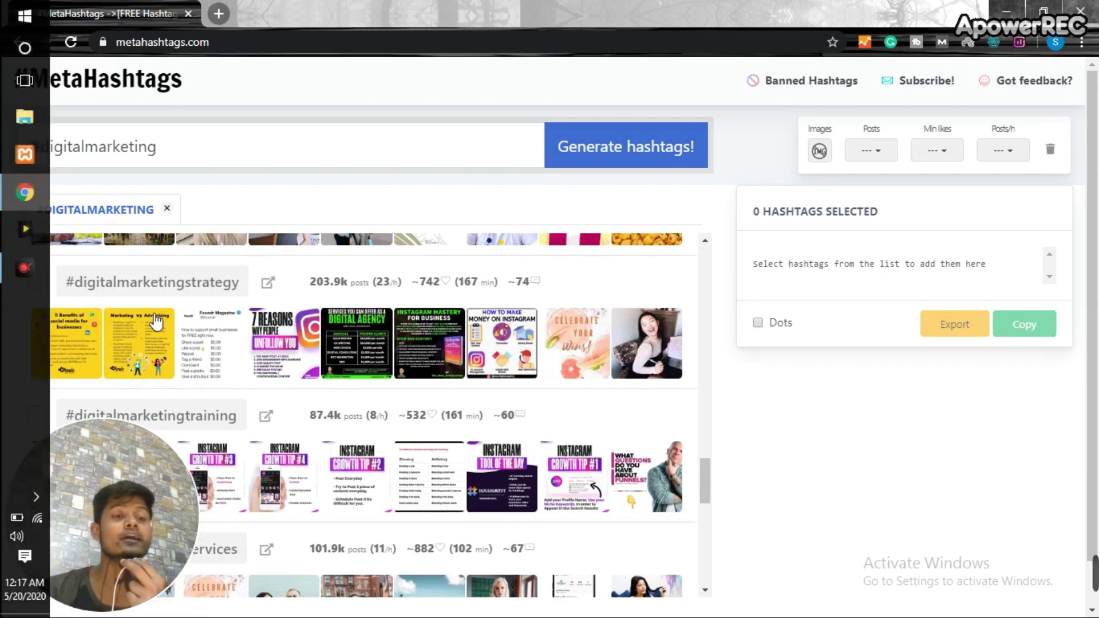
- Select the #digitalmarketingtraining and #digitalmarketingservices hashtags from the #digitalmarketing suggestions
scroll(216, 305, down, 2)
scroll(217, 304, down, 1)
click(36, 254)
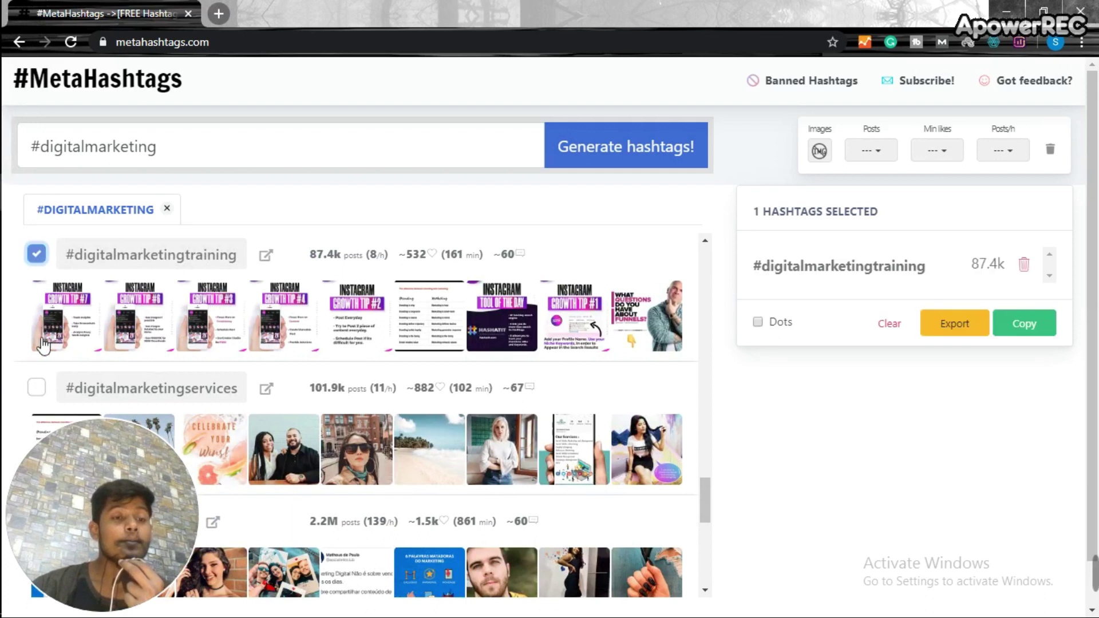
click(35, 391)
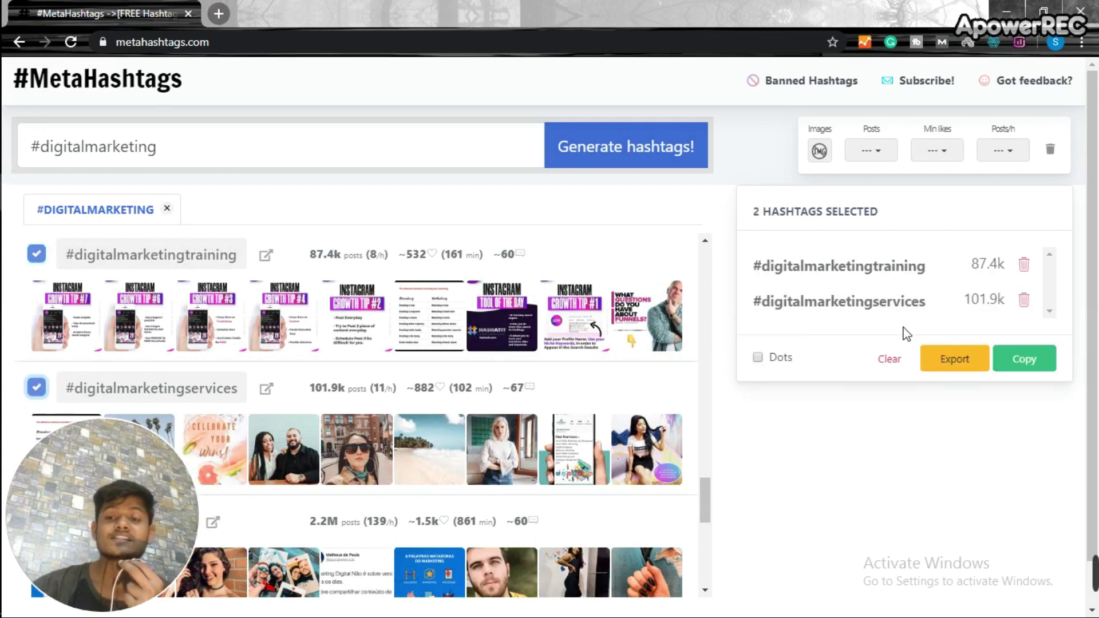